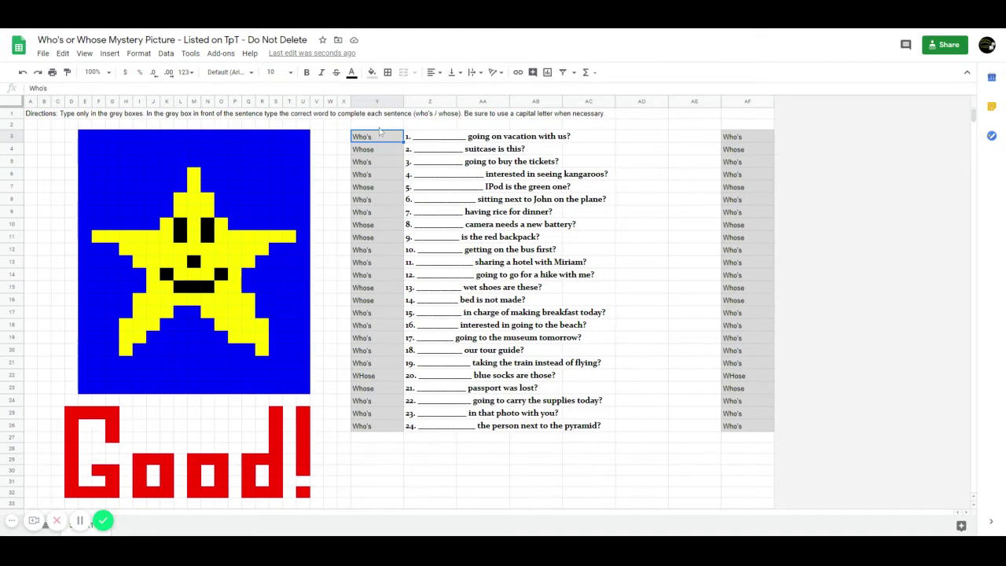
# Delete all typed answers in Y3:Y27 and deselect the cleared column.
pyautogui.moveTo(370, 137); pyautogui.dragTo(386, 438)
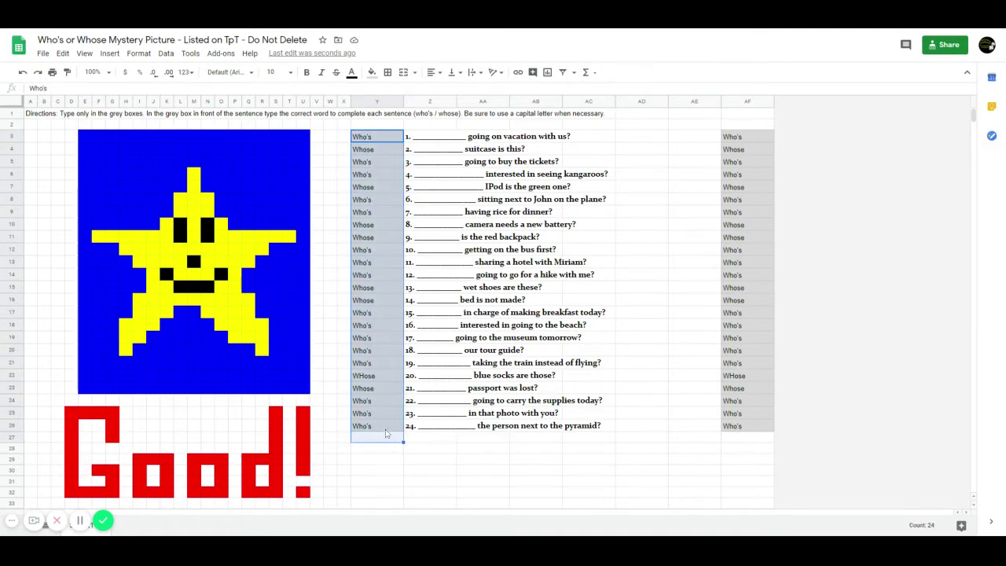
pyautogui.press('Delete')
pyautogui.click(663, 328)
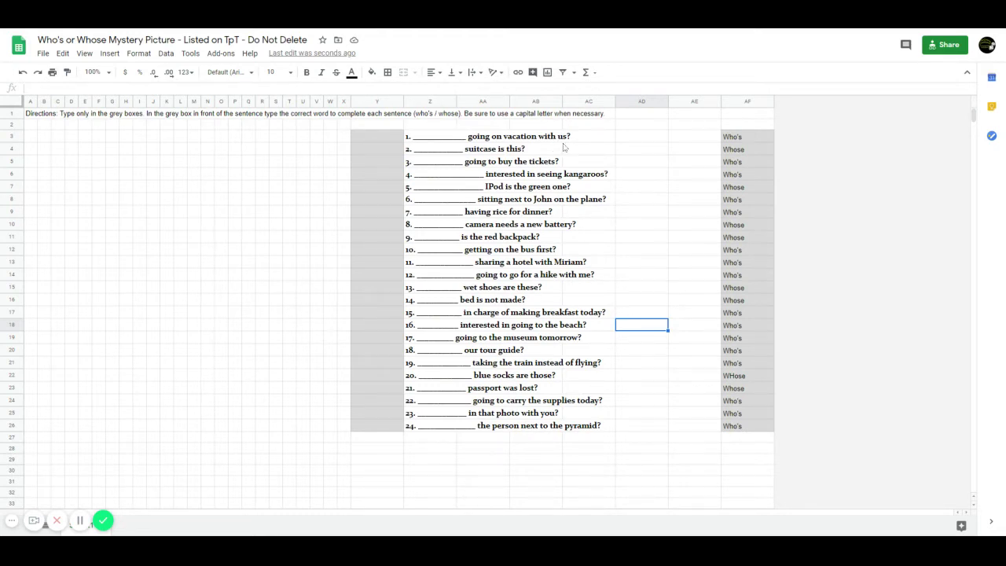
# Enter Who's in Y3 and Whose in Y4, correcting a mistaken second Who's.
pyautogui.click(389, 141)
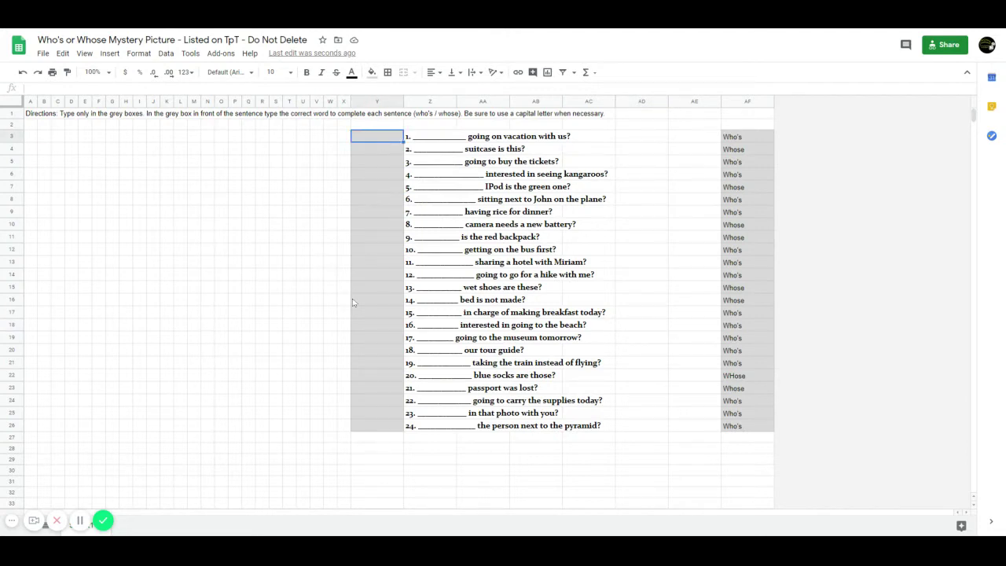
pyautogui.write("Who's")
pyautogui.press('Return')
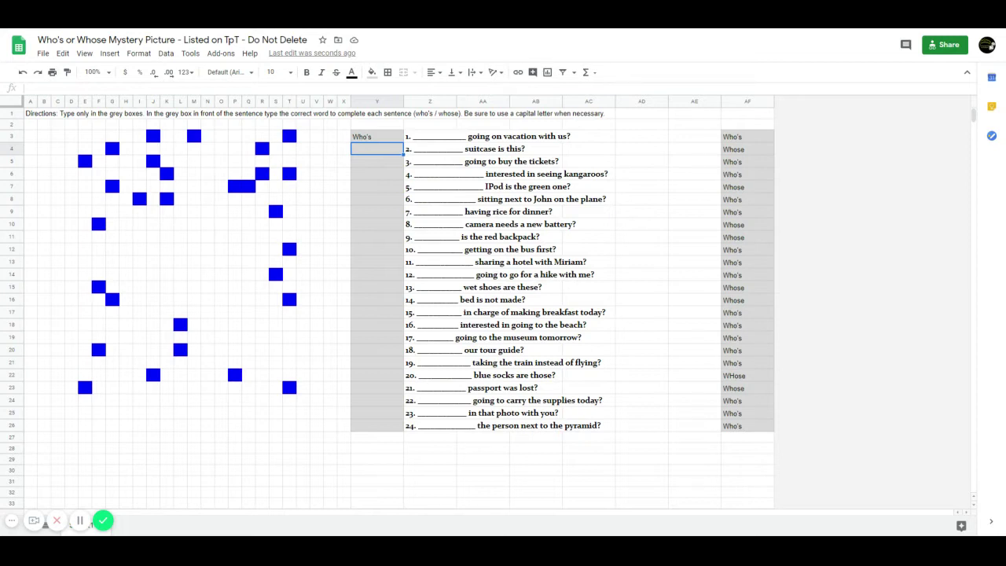
pyautogui.write("Who's")
pyautogui.press('Return')
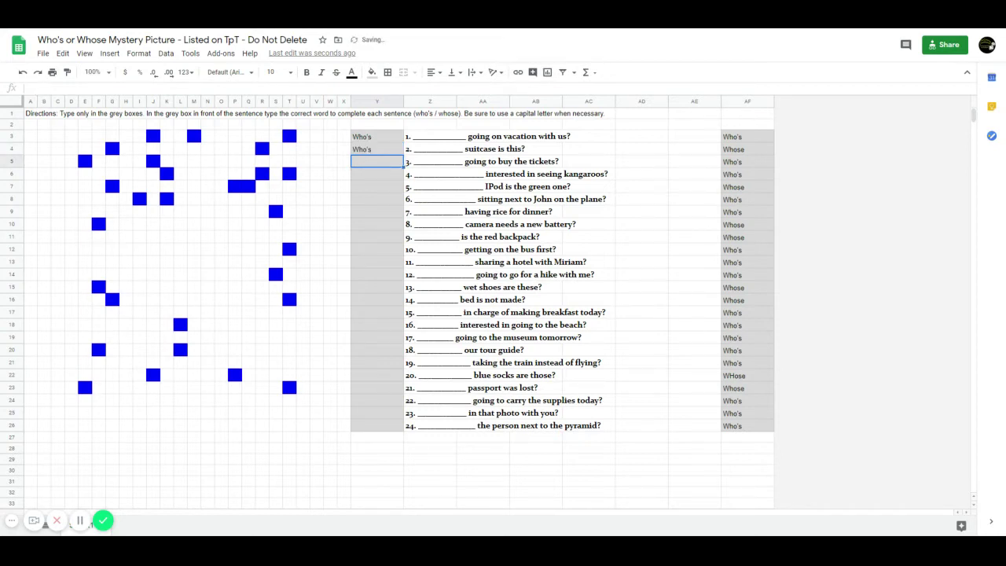
pyautogui.click(376, 148)
pyautogui.write('Whose')
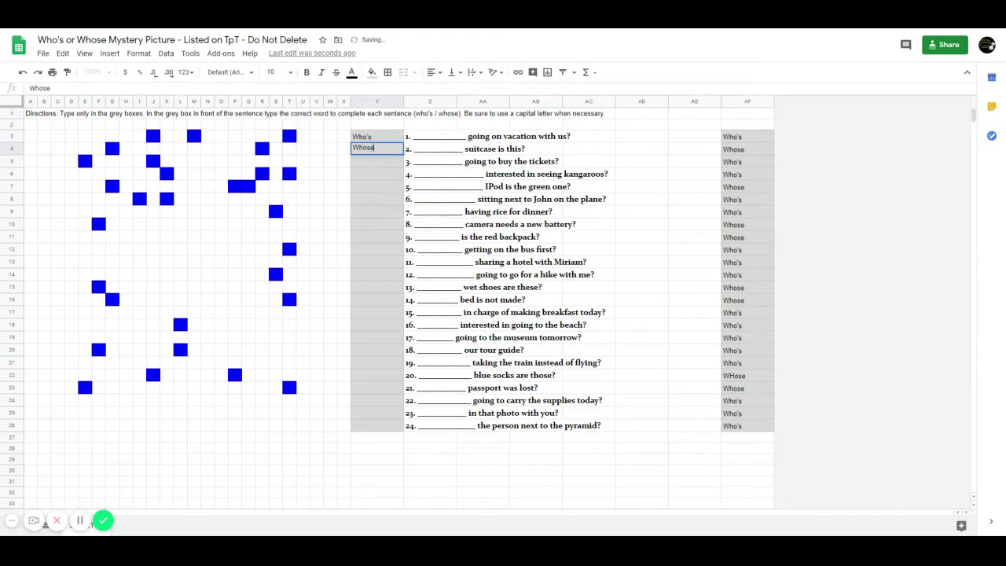
pyautogui.press('Return')
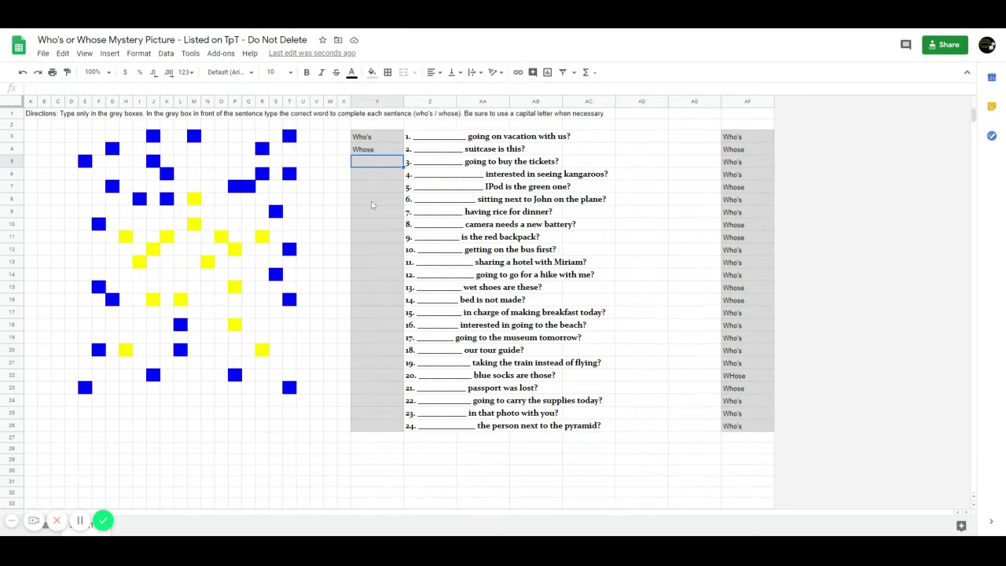
# Copy the answer key from AF3:AF26 and paste it into answer boxes Y3:Y26.
pyautogui.moveTo(744, 138); pyautogui.dragTo(739, 431)
pyautogui.hotkey('ctrl', 'c')
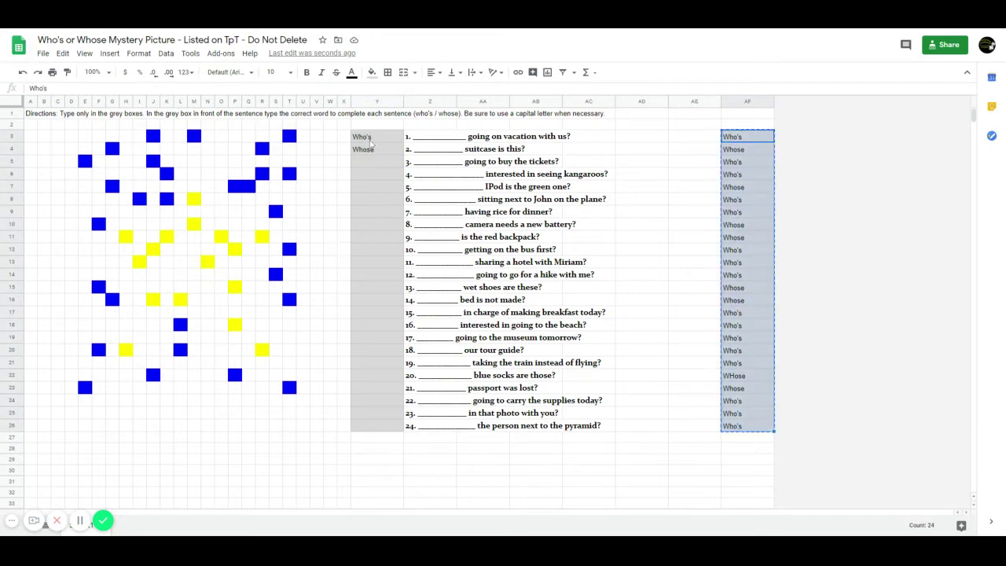
pyautogui.click(374, 139)
pyautogui.moveTo(374, 138); pyautogui.dragTo(374, 435)
pyautogui.hotkey('ctrl', 'v')
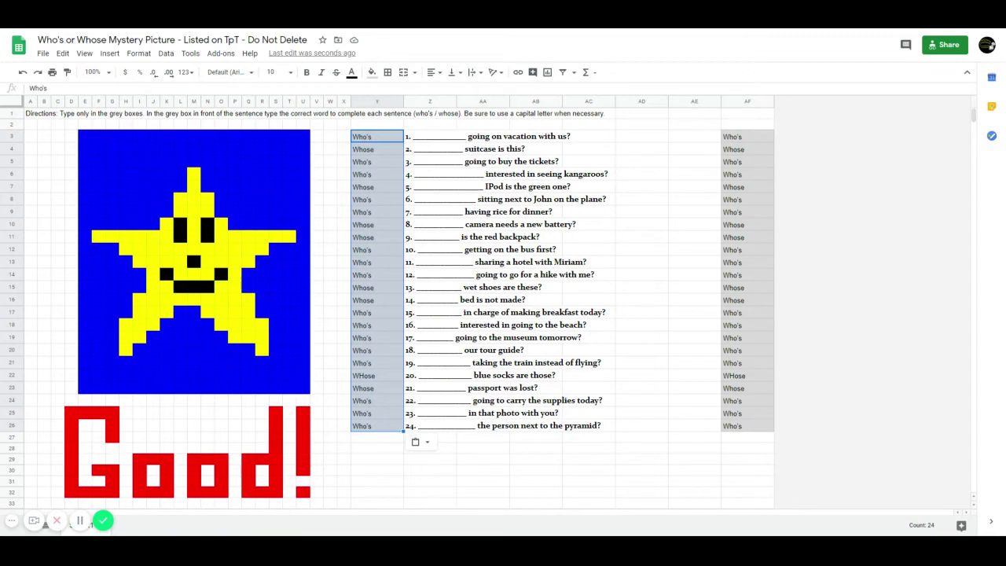
pyautogui.click(388, 462)
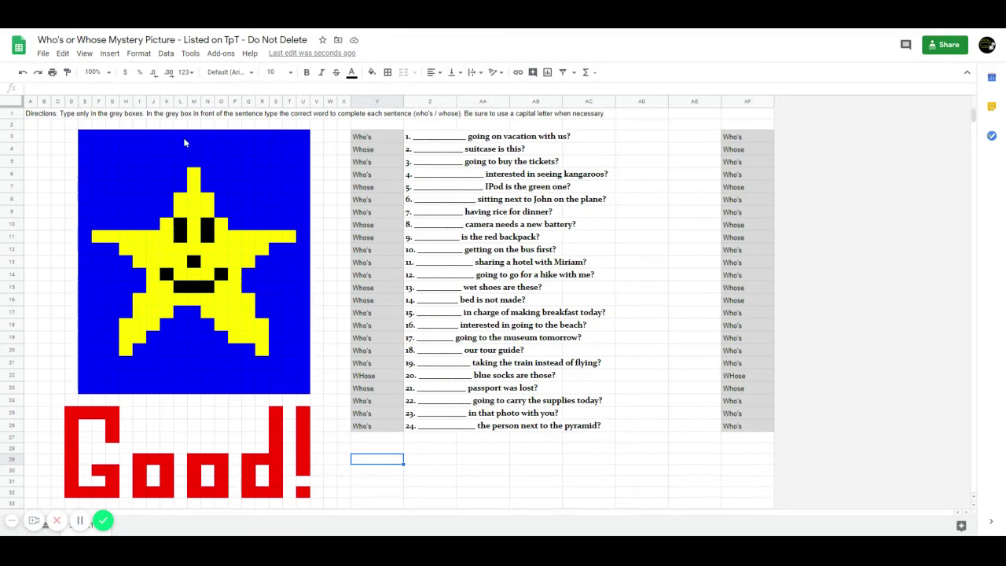
# Clear answer Y3, then multi-select the white background squares in rows 3–8 (H4, E5, K5, L6, R4, R6, H7, P7, Q7, T6, K8, L8).
pyautogui.click(380, 139)
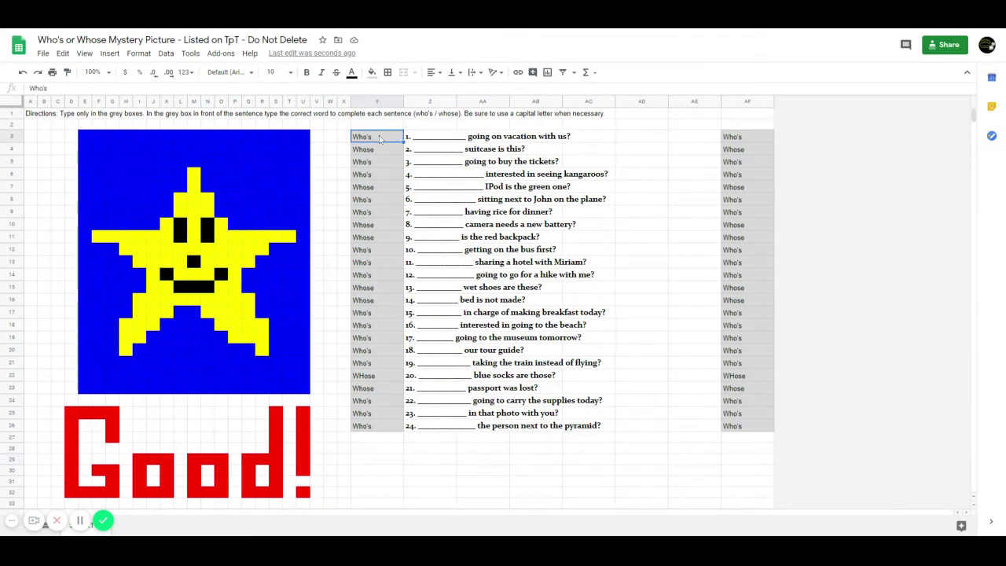
pyautogui.press('Delete')
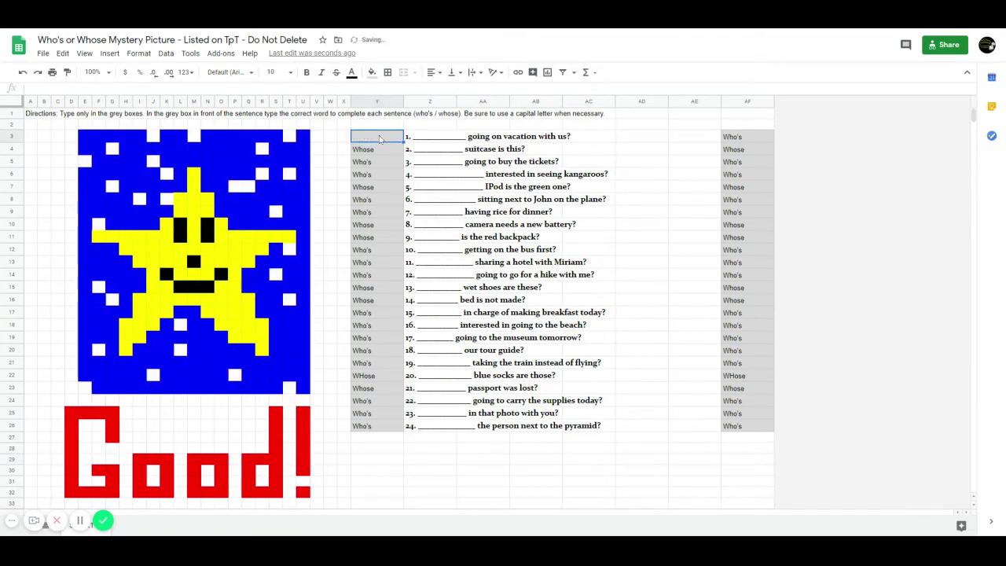
pyautogui.click(292, 142)
pyautogui.keyDown('ctrl'); pyautogui.click(193, 137); pyautogui.keyUp('ctrl')
pyautogui.keyDown('ctrl'); pyautogui.click(154, 138); pyautogui.keyUp('ctrl')
pyautogui.keyDown('ctrl'); pyautogui.click(113, 149); pyautogui.keyUp('ctrl')
pyautogui.keyDown('ctrl'); pyautogui.click(84, 161); pyautogui.keyUp('ctrl')
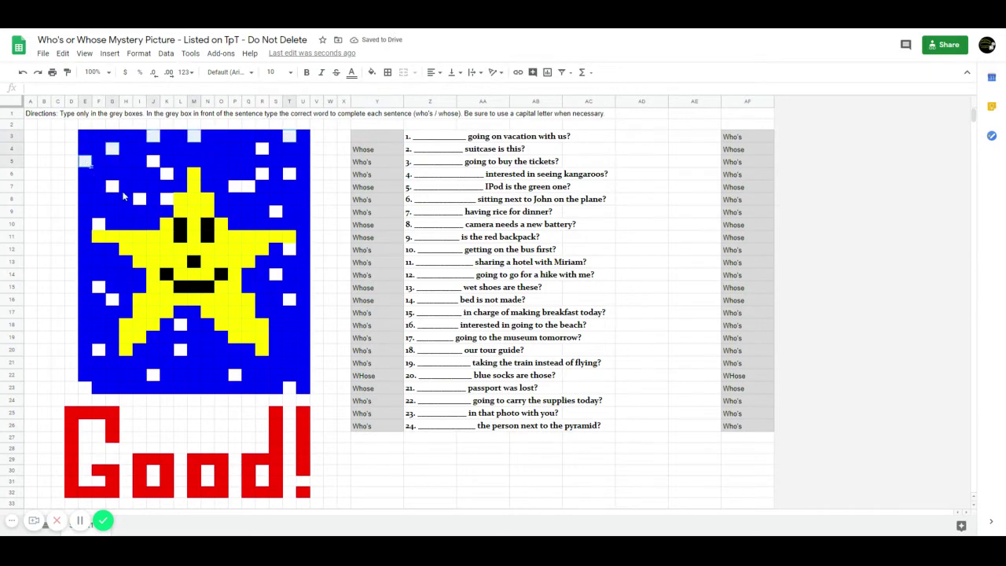
pyautogui.keyDown('ctrl'); pyautogui.click(112, 186); pyautogui.keyUp('ctrl')
pyautogui.keyDown('ctrl'); pyautogui.click(154, 161); pyautogui.keyUp('ctrl')
pyautogui.keyDown('ctrl'); pyautogui.click(167, 174); pyautogui.keyUp('ctrl')
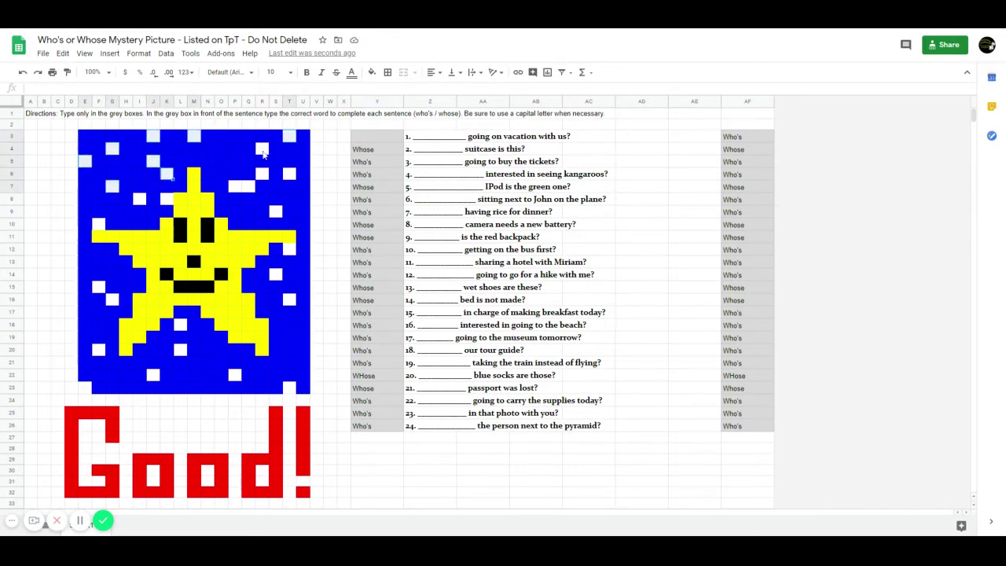
pyautogui.keyDown('ctrl'); pyautogui.click(261, 148); pyautogui.keyUp('ctrl')
pyautogui.keyDown('ctrl'); pyautogui.click(262, 173); pyautogui.keyUp('ctrl')
pyautogui.keyDown('ctrl'); pyautogui.click(249, 186); pyautogui.keyUp('ctrl')
pyautogui.keyDown('ctrl'); pyautogui.click(235, 187); pyautogui.keyUp('ctrl')
pyautogui.keyDown('ctrl'); pyautogui.click(289, 174); pyautogui.keyUp('ctrl')
pyautogui.keyDown('ctrl'); pyautogui.click(139, 199); pyautogui.keyUp('ctrl')
pyautogui.keyDown('ctrl'); pyautogui.click(167, 199); pyautogui.keyUp('ctrl')
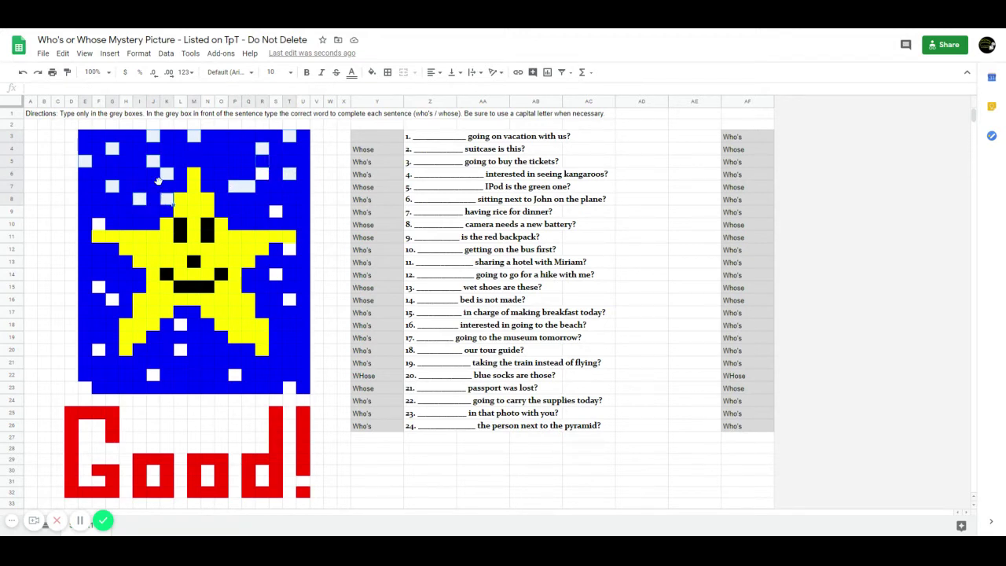
# Add the lower white background squares (G10, S9, T12, S14, G15, H16, G20, F23, K22, L20, L18) to the selection.
pyautogui.keyDown('ctrl'); pyautogui.click(99, 224); pyautogui.keyUp('ctrl')
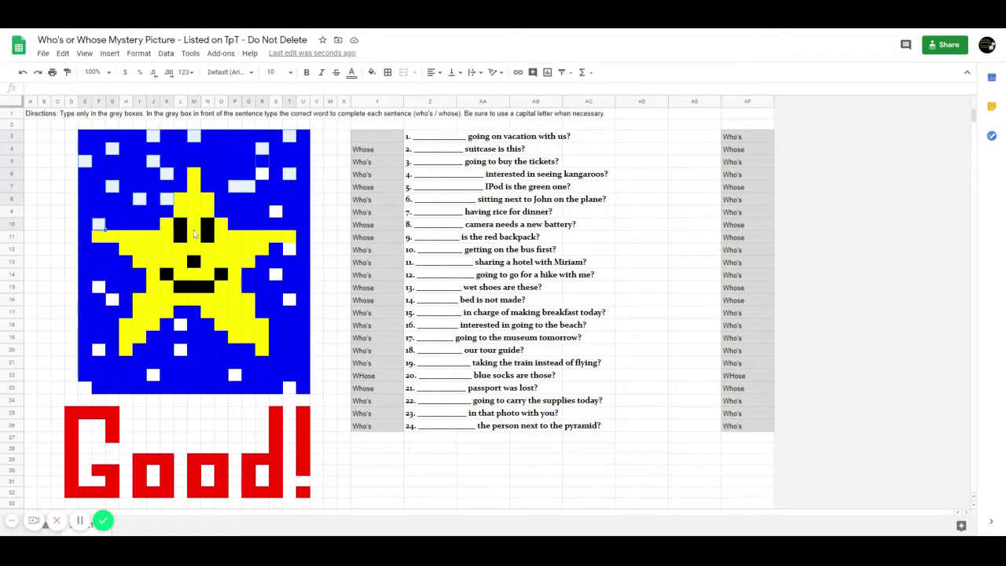
pyautogui.keyDown('ctrl'); pyautogui.click(277, 212); pyautogui.keyUp('ctrl')
pyautogui.keyDown('ctrl'); pyautogui.click(289, 250); pyautogui.keyUp('ctrl')
pyautogui.keyDown('ctrl'); pyautogui.click(276, 274); pyautogui.keyUp('ctrl')
pyautogui.keyDown('ctrl'); pyautogui.click(98, 287); pyautogui.keyUp('ctrl')
pyautogui.keyDown('ctrl'); pyautogui.click(111, 299); pyautogui.keyUp('ctrl')
pyautogui.keyDown('ctrl'); pyautogui.click(98, 351); pyautogui.keyUp('ctrl')
pyautogui.keyDown('ctrl'); pyautogui.click(84, 388); pyautogui.keyUp('ctrl')
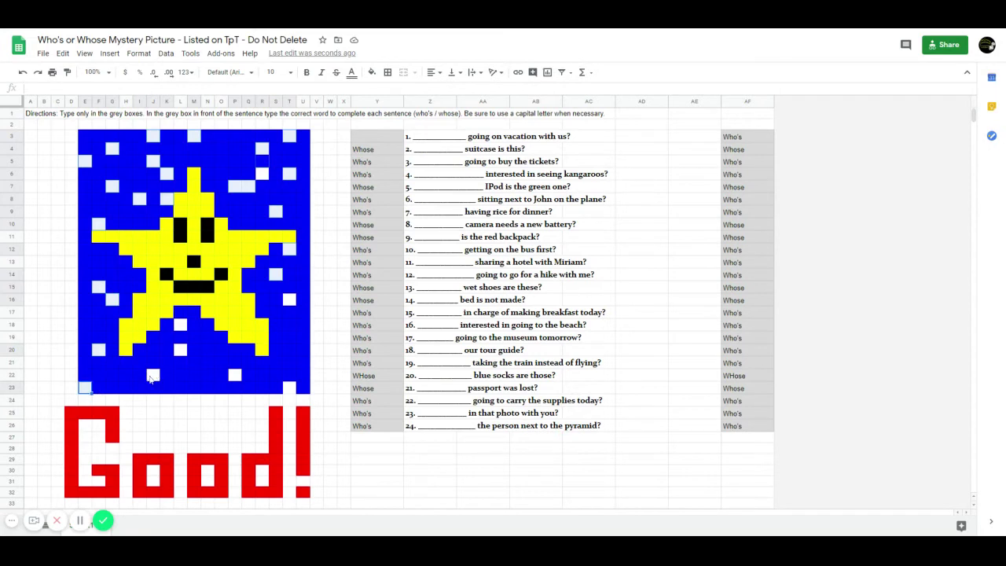
pyautogui.keyDown('ctrl'); pyautogui.click(153, 375); pyautogui.keyUp('ctrl')
pyautogui.keyDown('ctrl'); pyautogui.click(182, 351); pyautogui.keyUp('ctrl')
pyautogui.keyDown('ctrl'); pyautogui.click(181, 325); pyautogui.keyUp('ctrl')
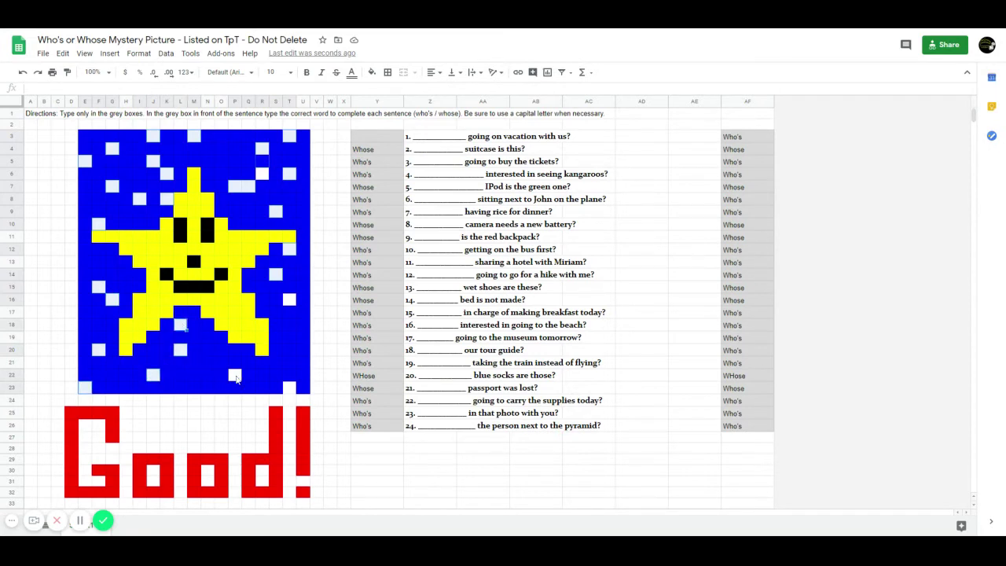
pyautogui.keyDown('ctrl'); pyautogui.click(235, 376); pyautogui.keyUp('ctrl')
pyautogui.keyDown('ctrl'); pyautogui.click(289, 299); pyautogui.keyUp('ctrl')
pyautogui.keyDown('ctrl'); pyautogui.click(289, 388); pyautogui.keyUp('ctrl')
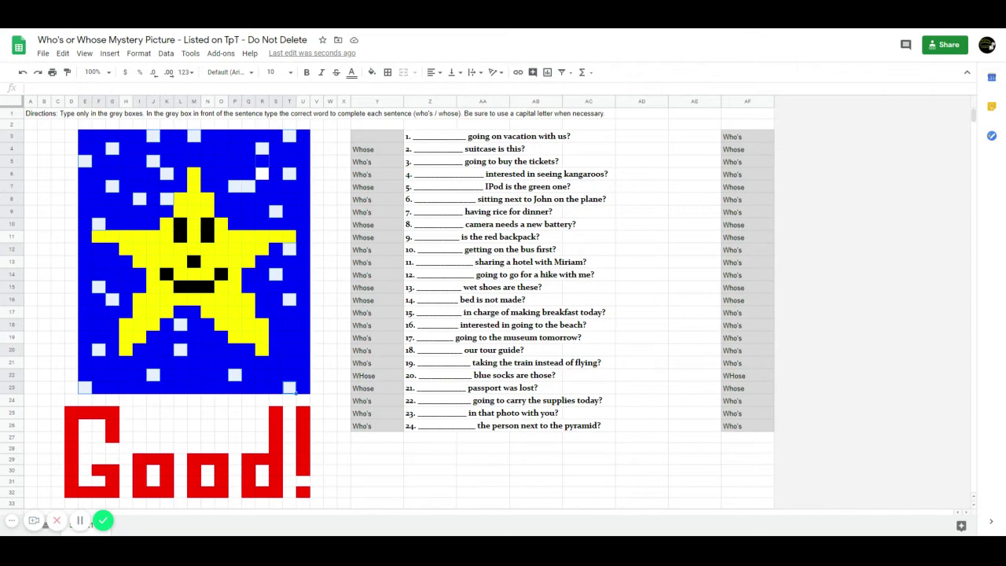
# Start a conditional formatting rule for the selected white squares from the Fill color options.
pyautogui.click(372, 73)
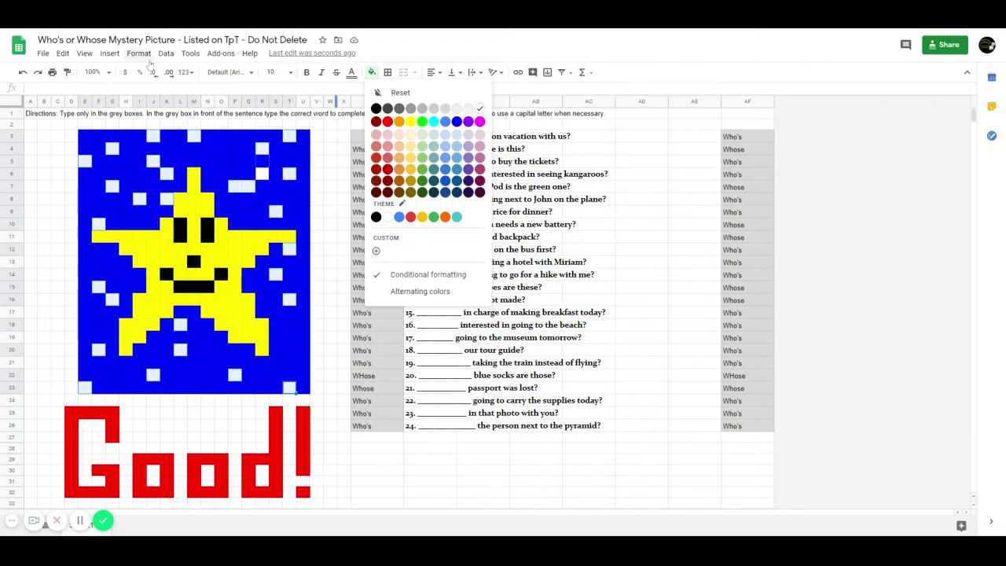
pyautogui.click(423, 277)
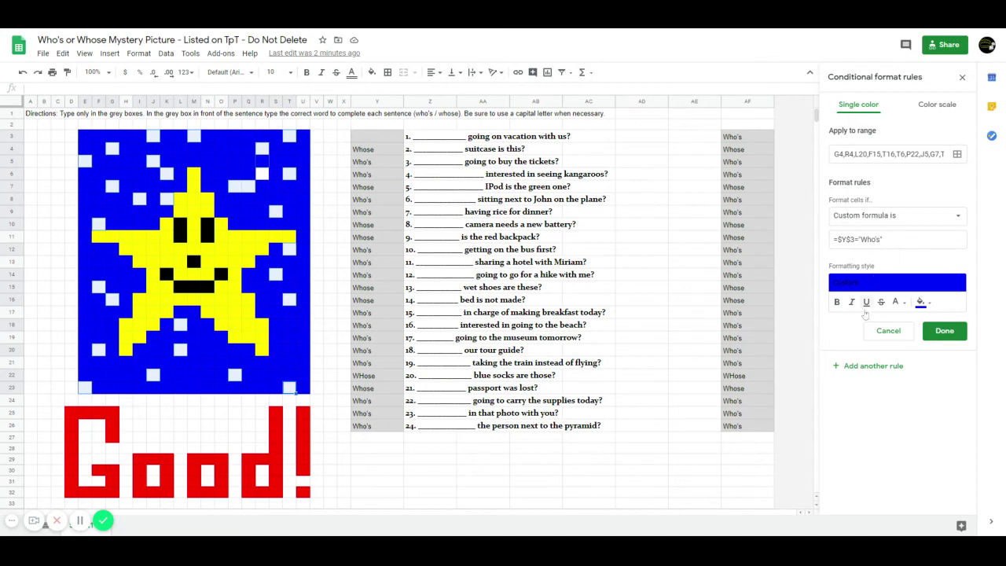
# Save the blue-fill rule, enter Who's in Y3, and clear Y4.
pyautogui.click(948, 334)
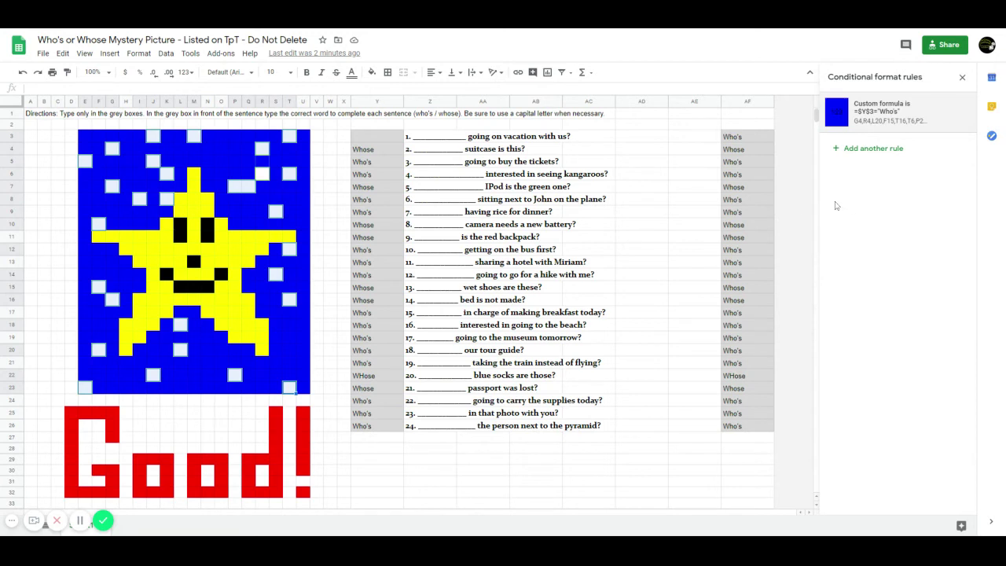
pyautogui.click(962, 79)
pyautogui.click(377, 140)
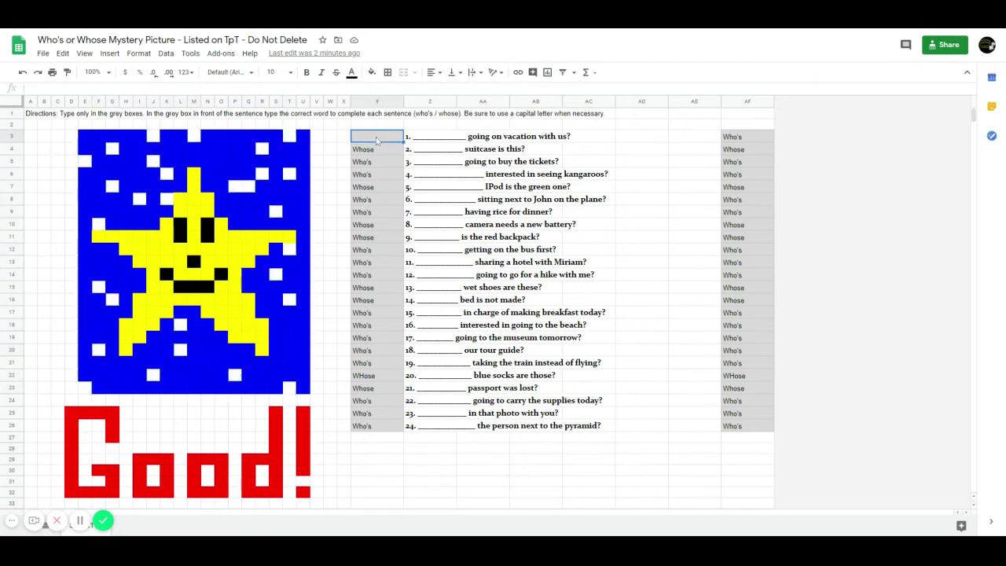
pyautogui.write("Who's")
pyautogui.press('Return')
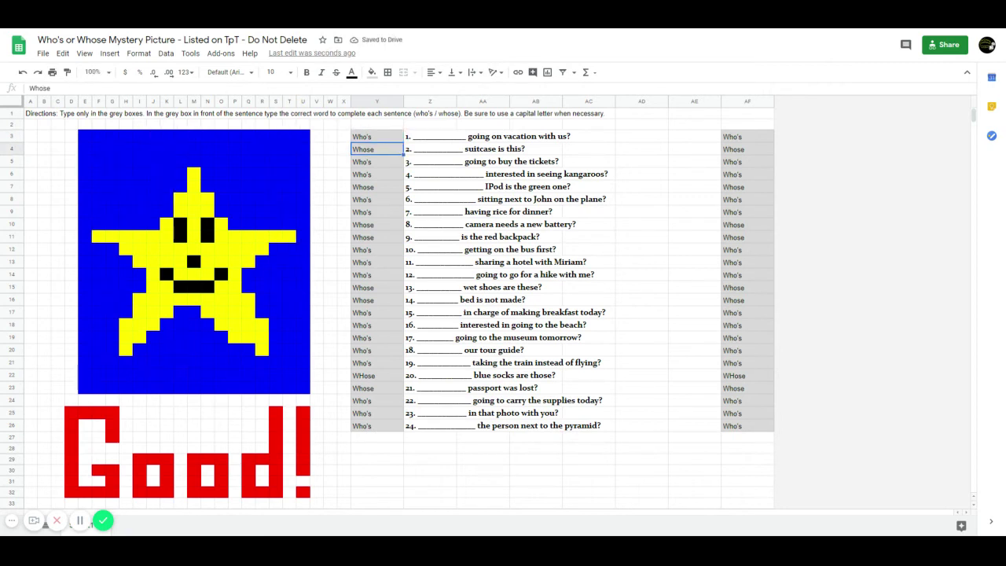
pyautogui.press('Delete')
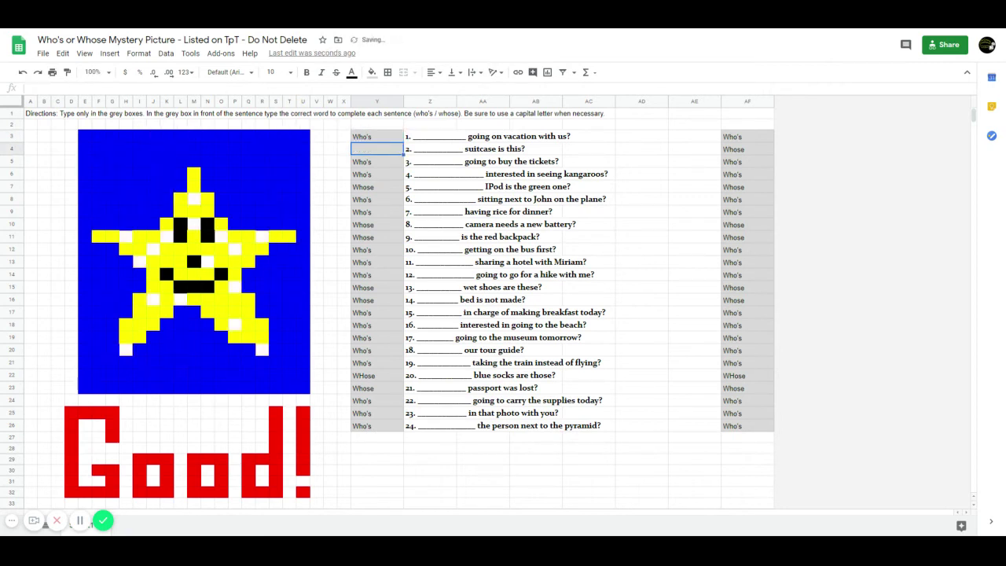
# Multi-select the sixteen white squares scattered inside the yellow star.
pyautogui.click(195, 201)
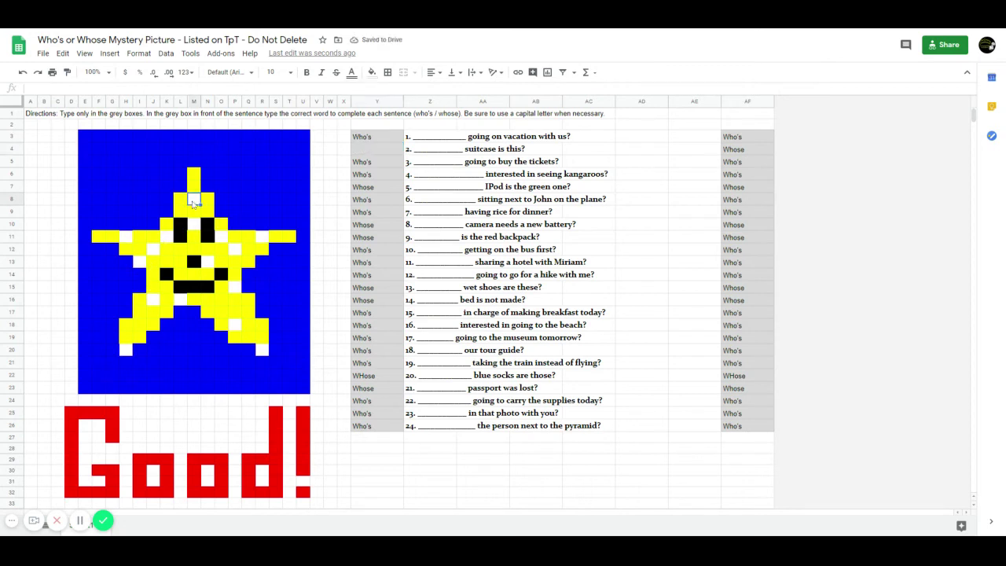
pyautogui.keyDown('ctrl'); pyautogui.click(194, 224); pyautogui.keyUp('ctrl')
pyautogui.keyDown('ctrl'); pyautogui.click(166, 237); pyautogui.keyUp('ctrl')
pyautogui.keyDown('ctrl'); pyautogui.click(125, 236); pyautogui.keyUp('ctrl')
pyautogui.keyDown('ctrl'); pyautogui.click(153, 249); pyautogui.keyUp('ctrl')
pyautogui.keyDown('ctrl'); pyautogui.click(139, 262); pyautogui.keyUp('ctrl')
pyautogui.keyDown('ctrl'); pyautogui.click(208, 262); pyautogui.keyUp('ctrl')
pyautogui.keyDown('ctrl'); pyautogui.click(221, 236); pyautogui.keyUp('ctrl')
pyautogui.keyDown('ctrl'); pyautogui.click(234, 249); pyautogui.keyUp('ctrl')
pyautogui.keyDown('ctrl'); pyautogui.click(262, 237); pyautogui.keyUp('ctrl')
pyautogui.keyDown('ctrl'); pyautogui.click(234, 287); pyautogui.keyUp('ctrl')
pyautogui.keyDown('ctrl'); pyautogui.click(180, 300); pyautogui.keyUp('ctrl')
pyautogui.keyDown('ctrl'); pyautogui.click(154, 300); pyautogui.keyUp('ctrl')
pyautogui.keyDown('ctrl'); pyautogui.click(126, 350); pyautogui.keyUp('ctrl')
pyautogui.keyDown('ctrl'); pyautogui.click(234, 325); pyautogui.keyUp('ctrl')
pyautogui.keyDown('ctrl'); pyautogui.click(262, 350); pyautogui.keyUp('ctrl')
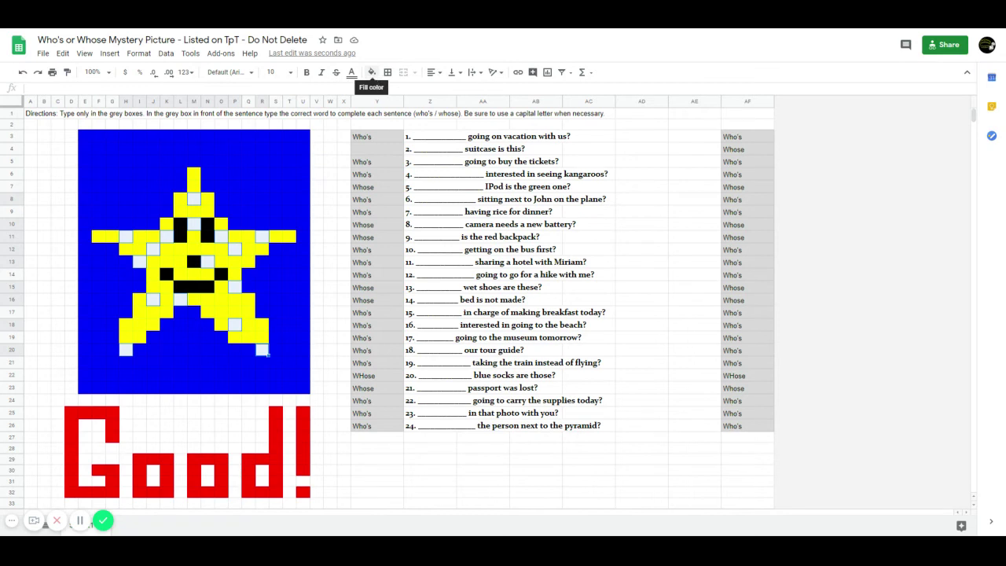
# Create a conditional format rule for the star squares using a Custom formula is condition.
pyautogui.click(145, 55)
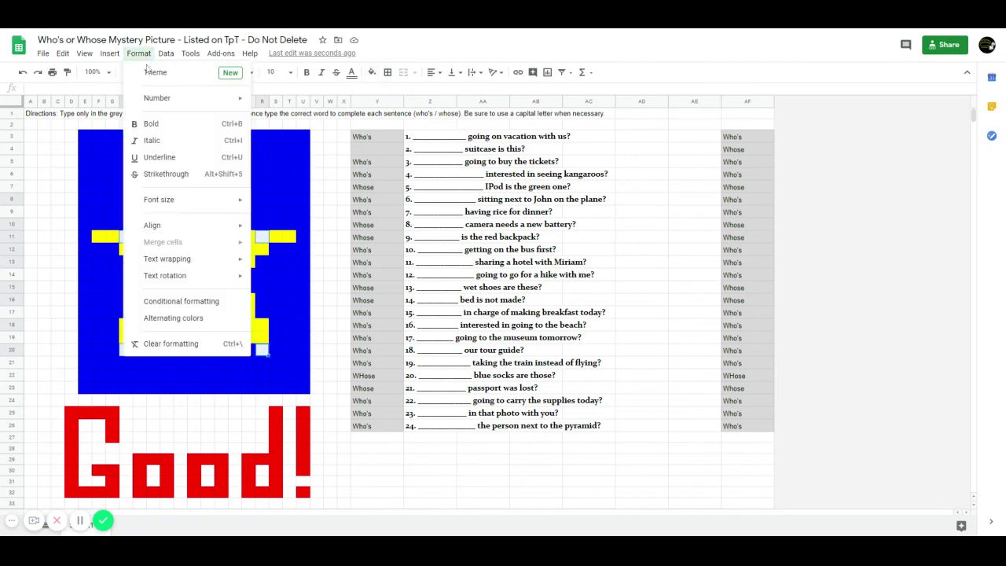
pyautogui.click(192, 306)
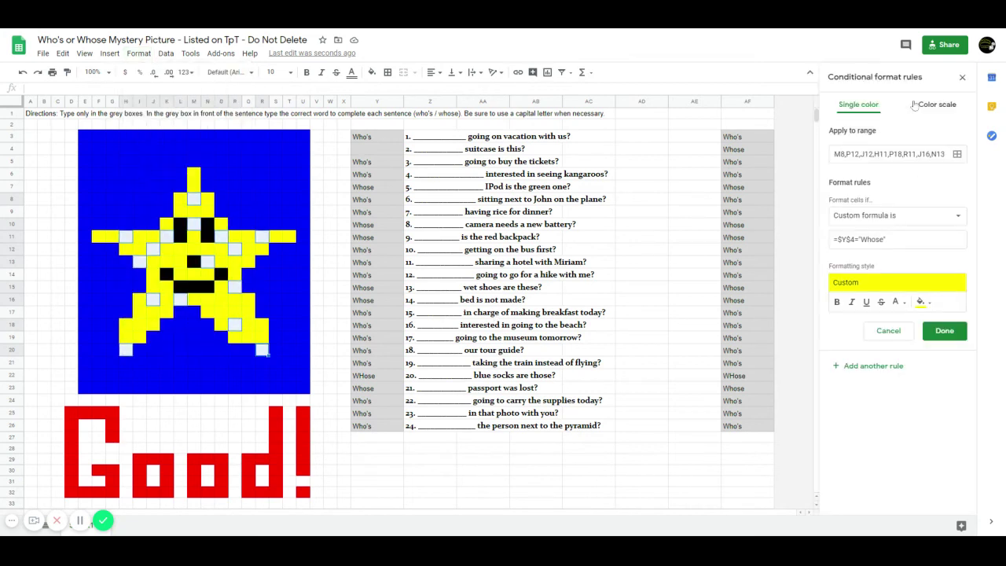
pyautogui.click(851, 217)
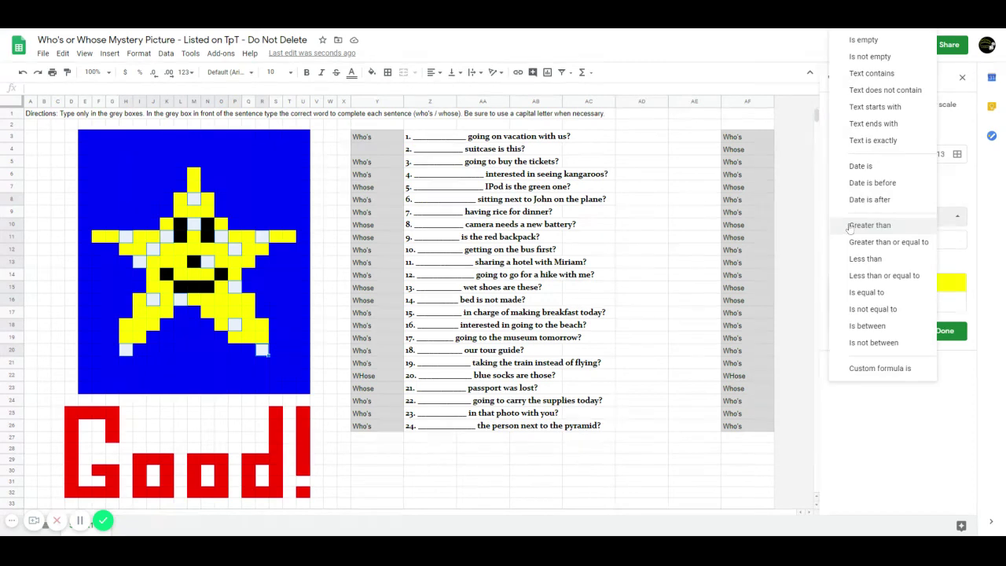
pyautogui.click(887, 374)
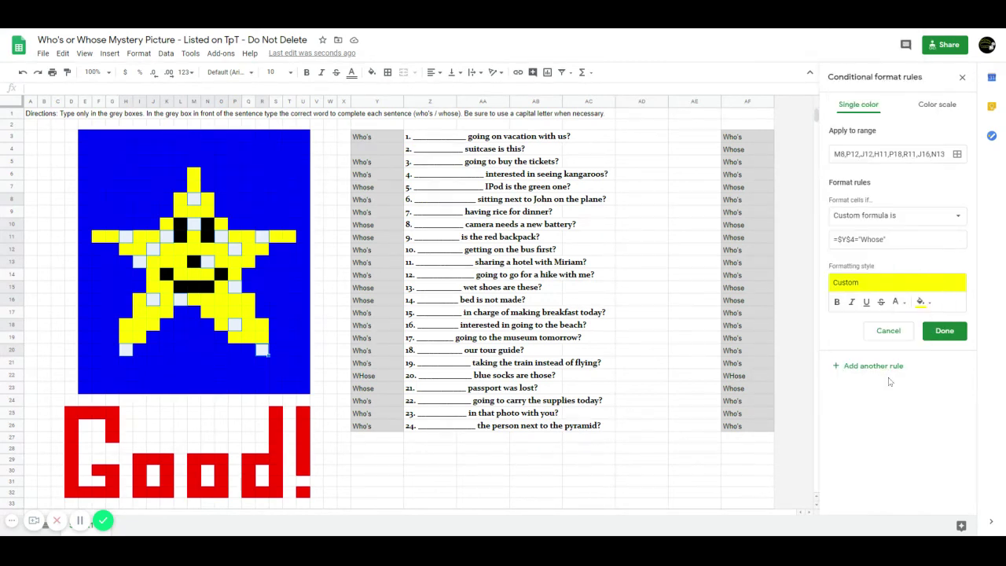
# Save the yellow-fill rule and test it by changing Y4 from Who's to Whose.
pyautogui.click(953, 339)
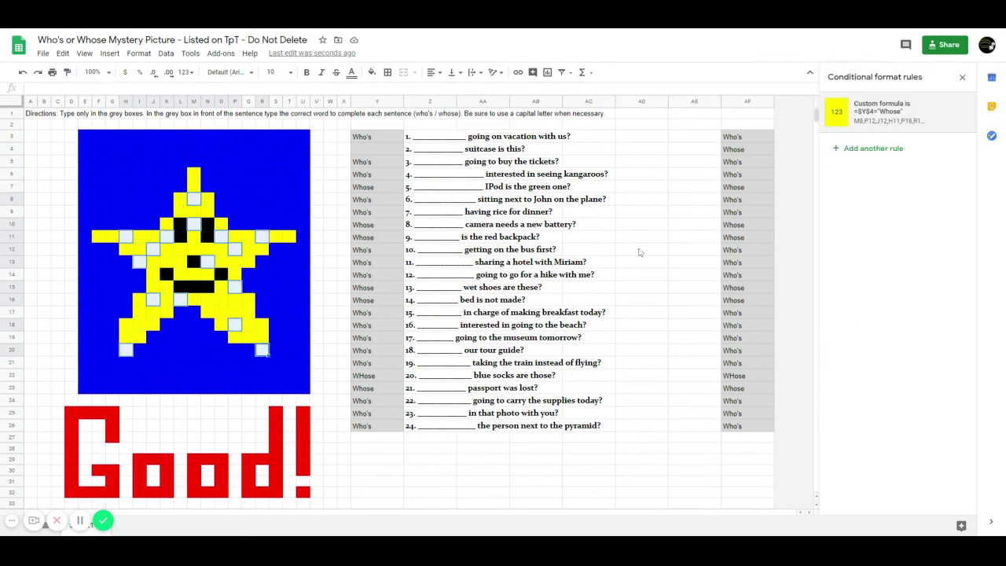
pyautogui.click(389, 151)
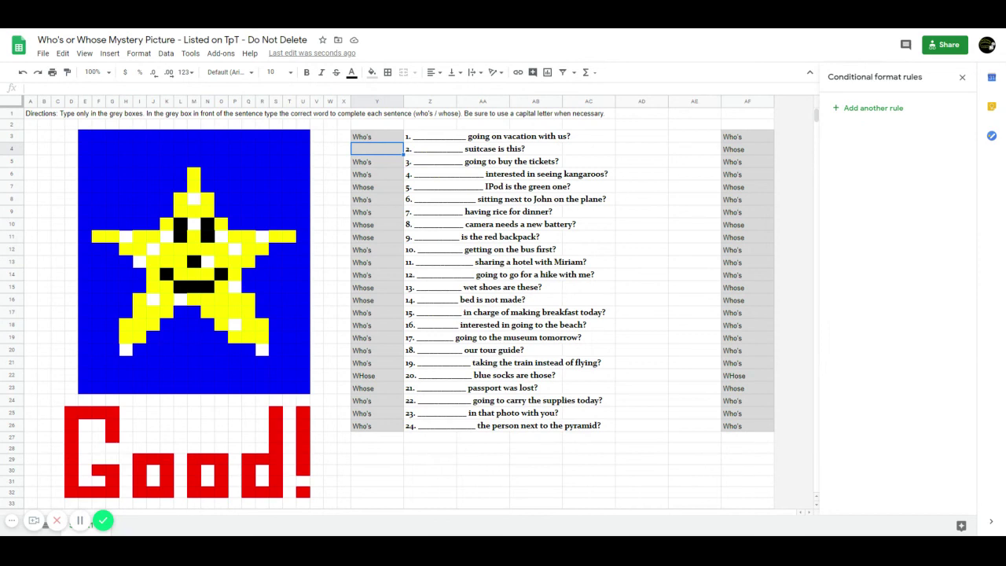
pyautogui.write("Who's")
pyautogui.press('Return')
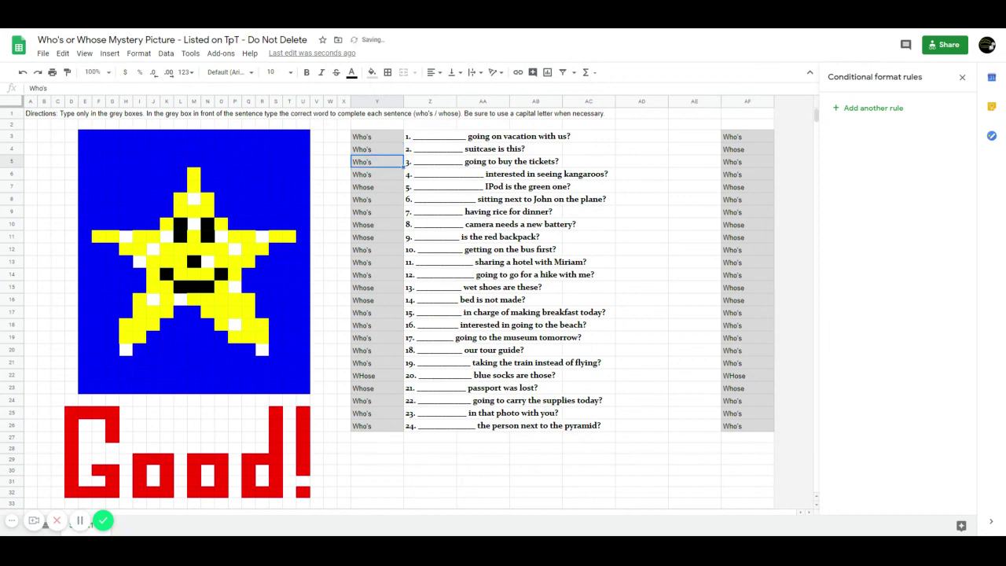
pyautogui.press('Up')
pyautogui.write('Whose')
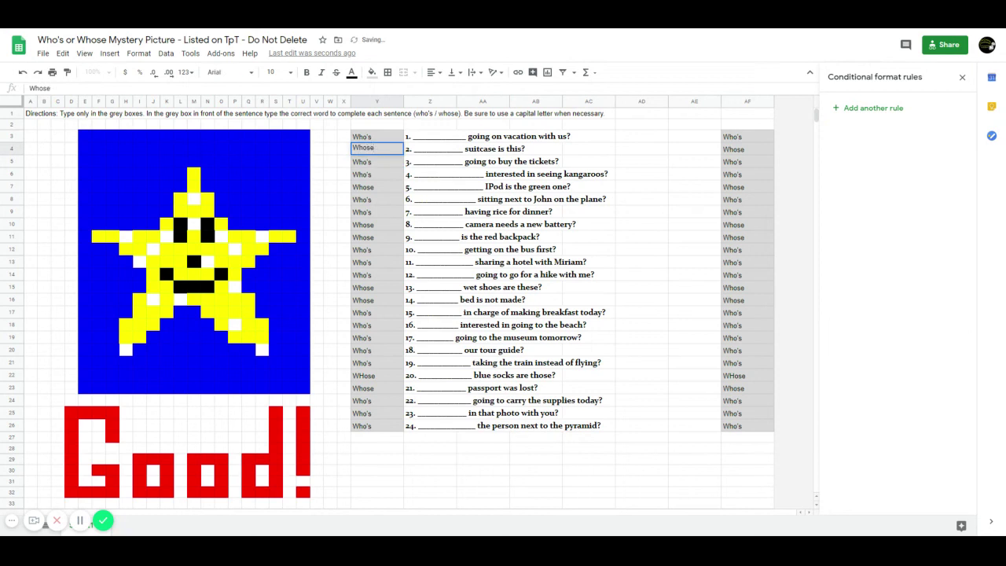
pyautogui.press('Return')
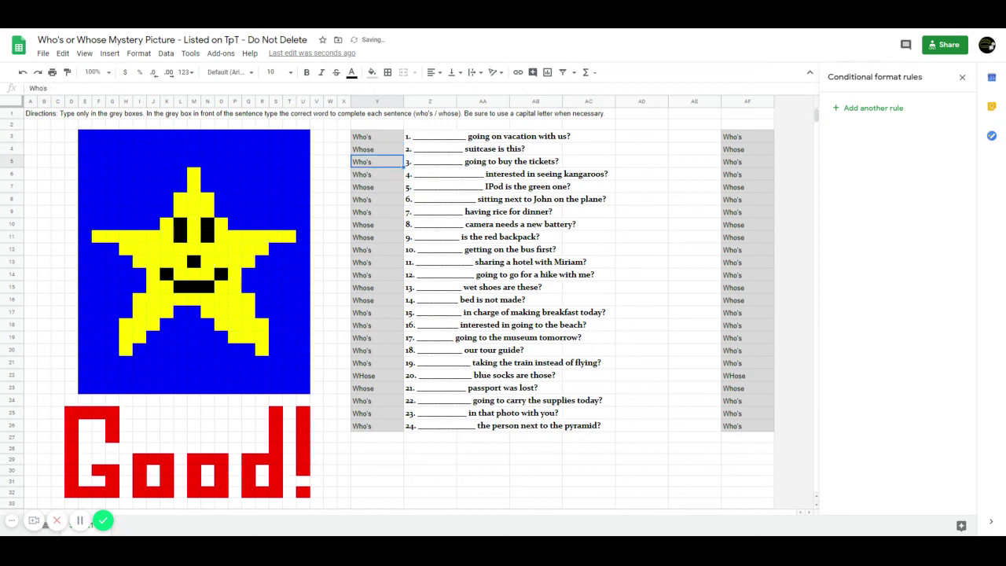